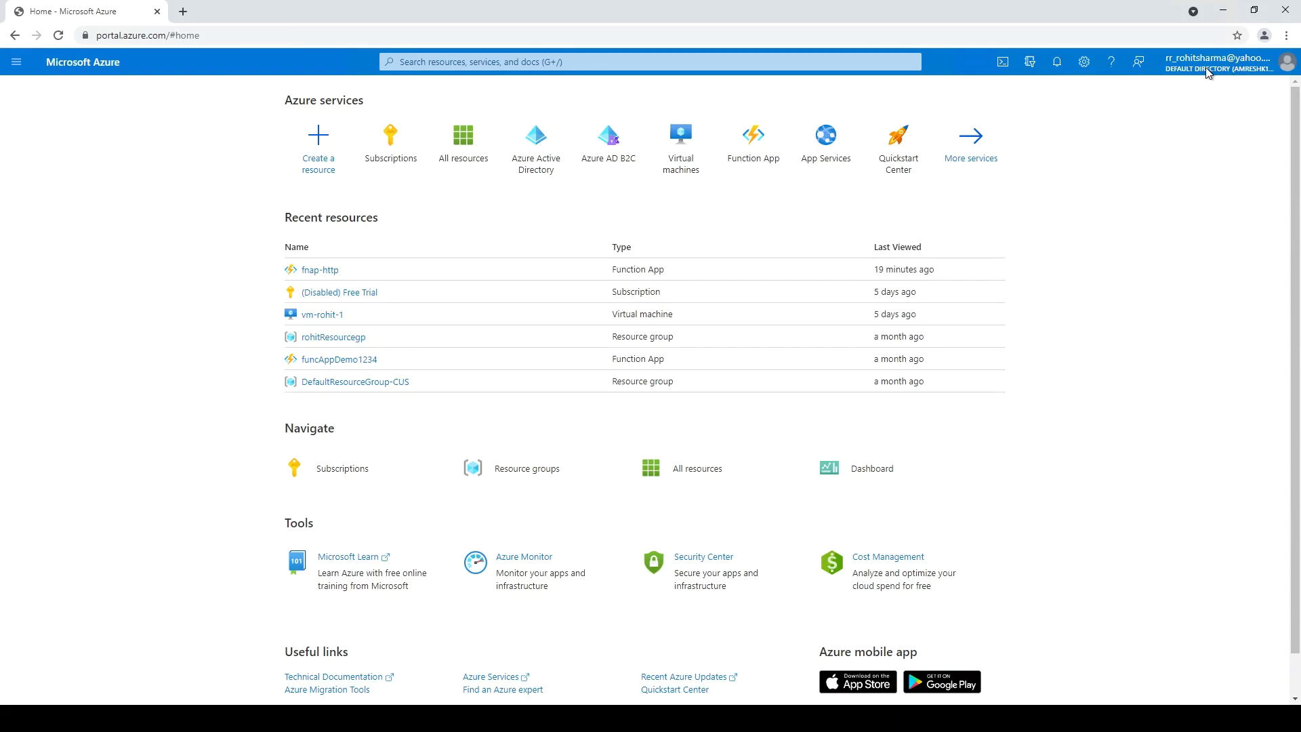
Open Subscriptions to list the Free Trial subscription and its ID
left_click(391, 159)
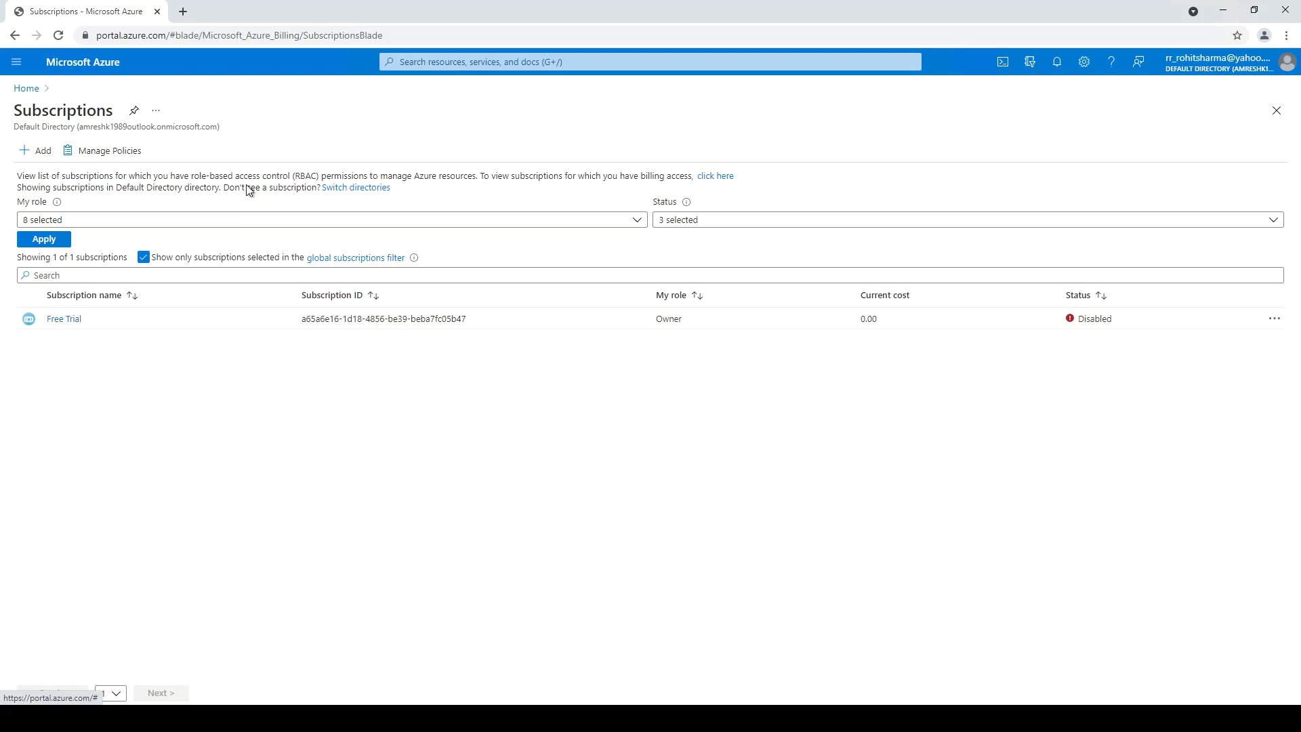
In a new tab, search 'chrome web store' and open the Chrome Web Store
left_click(182, 10)
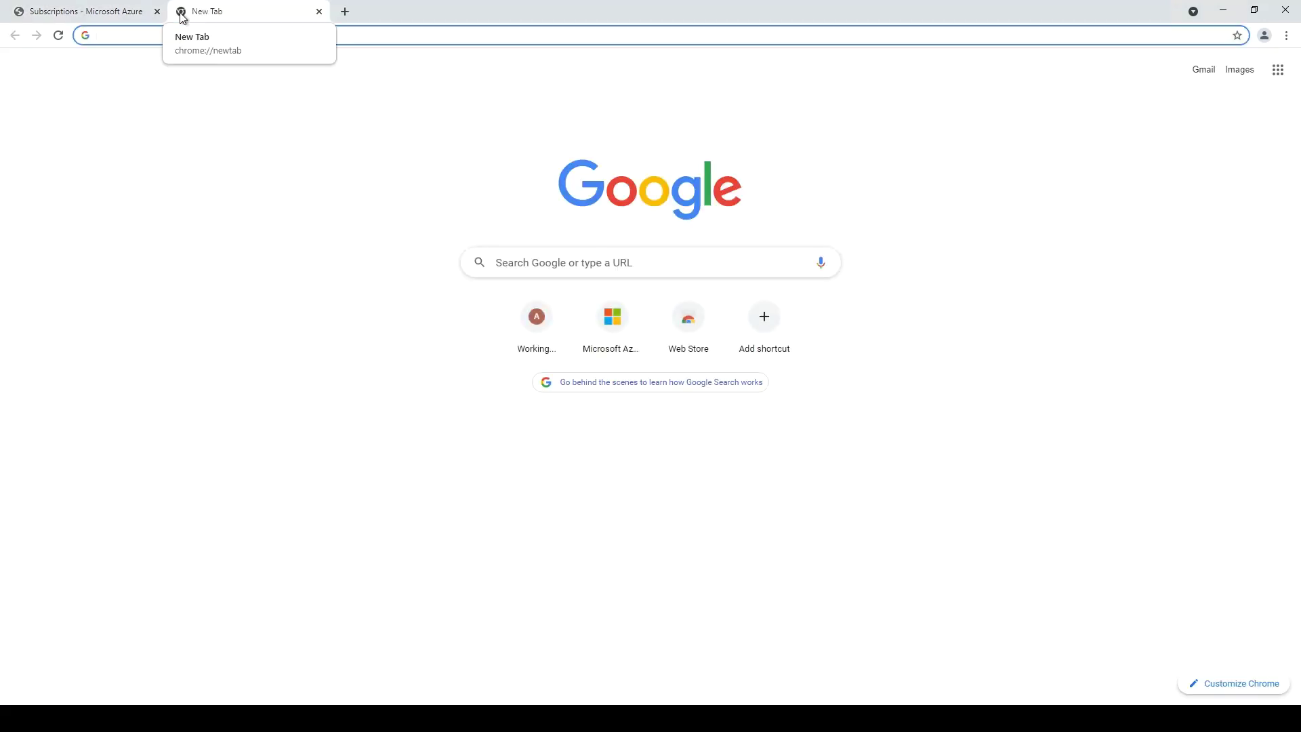
type("chrome web store")
key("Return")
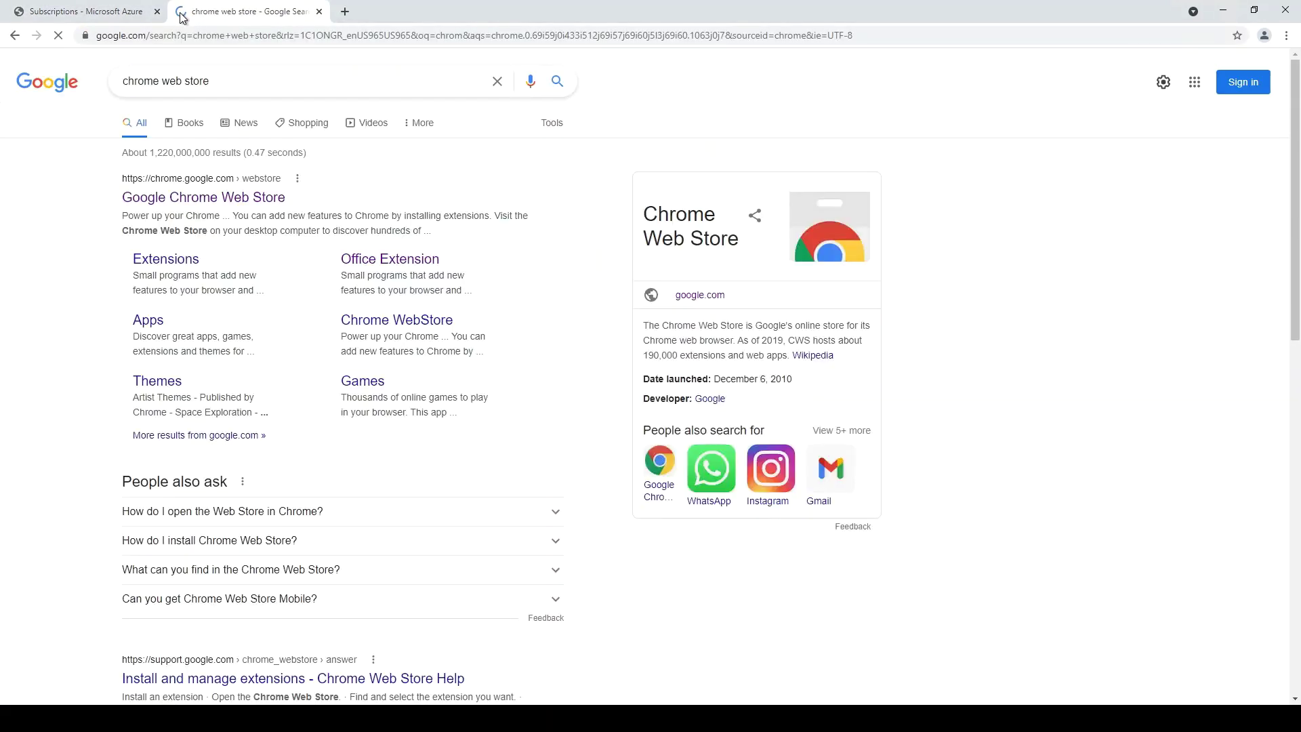
left_click(207, 199)
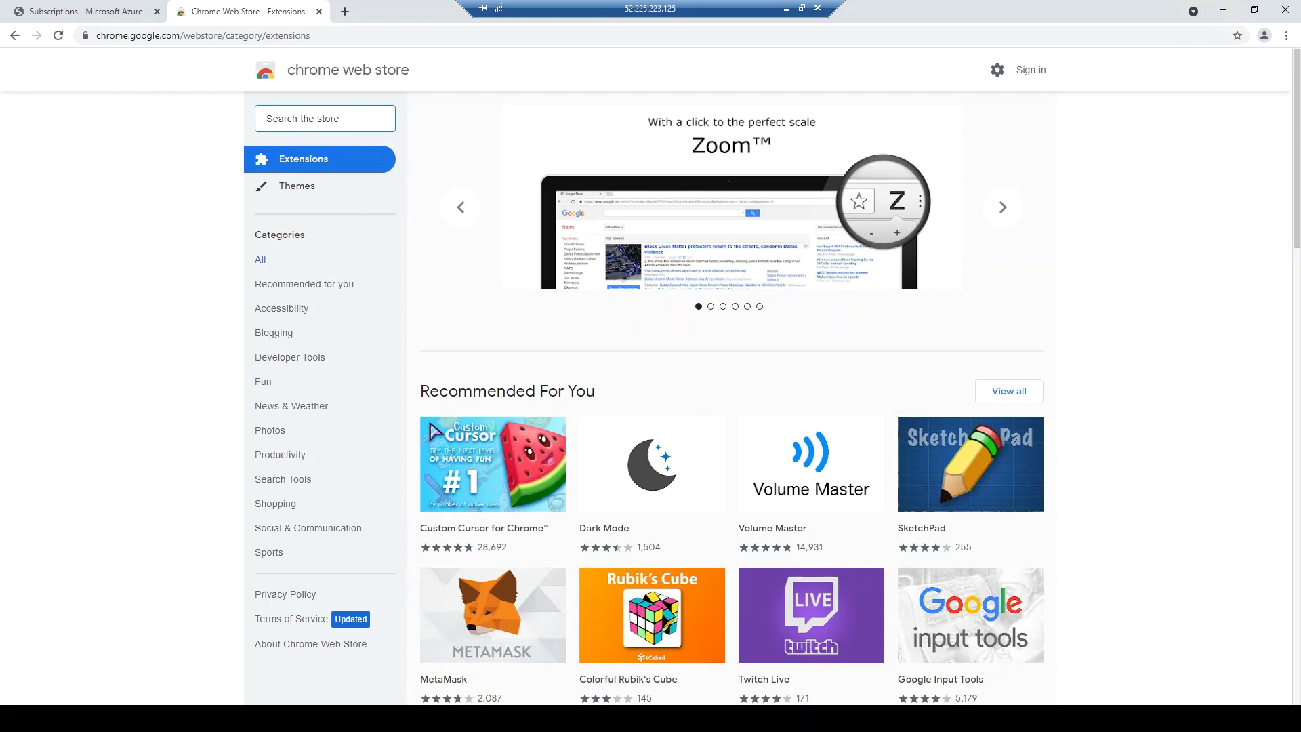
type("az ma")
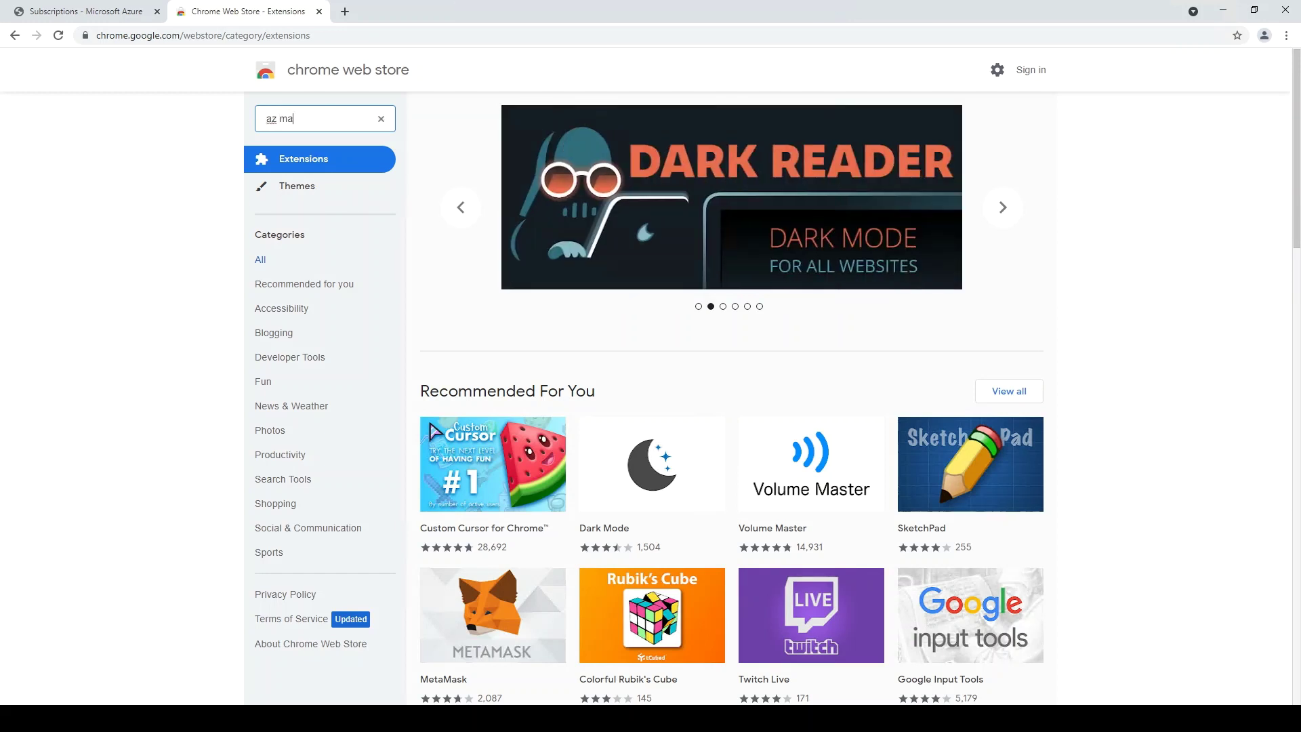
type("sk")
Search the store for 'az mask', add Az Mask to Chrome, and return to the Azure tab
key("Return")
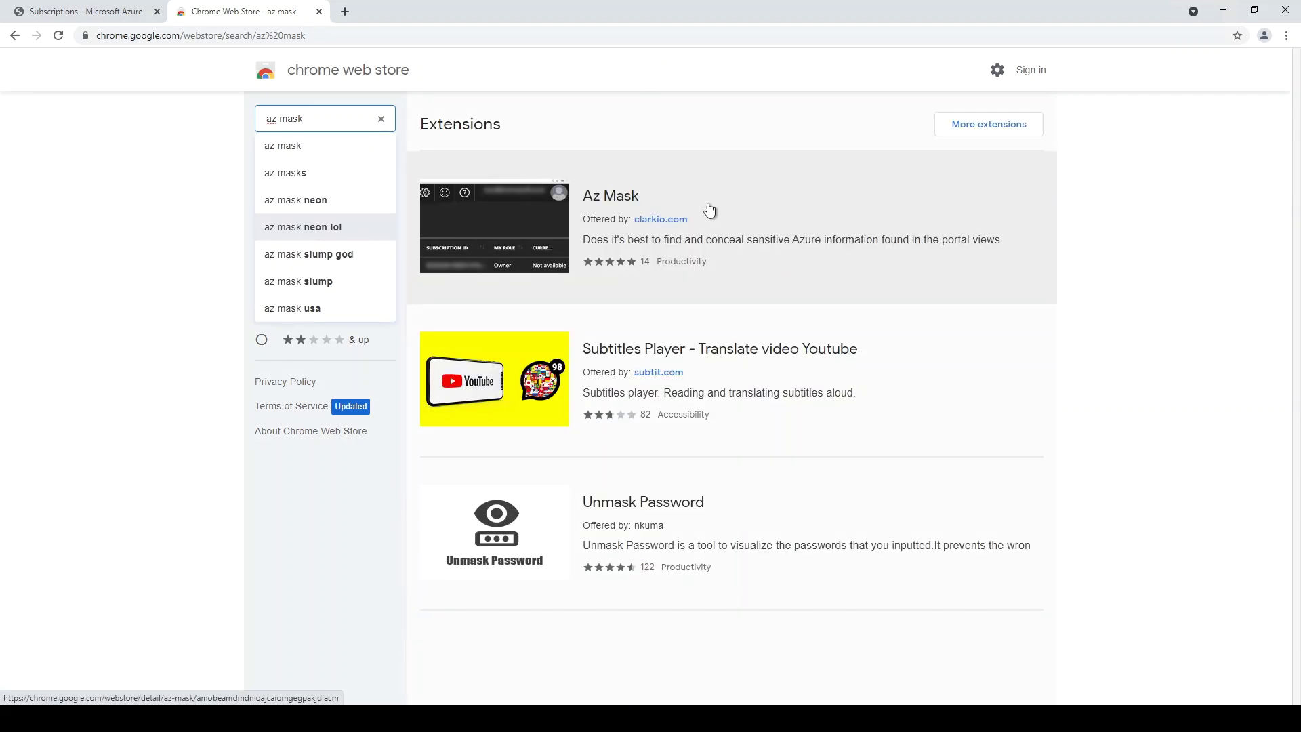
left_click(709, 209)
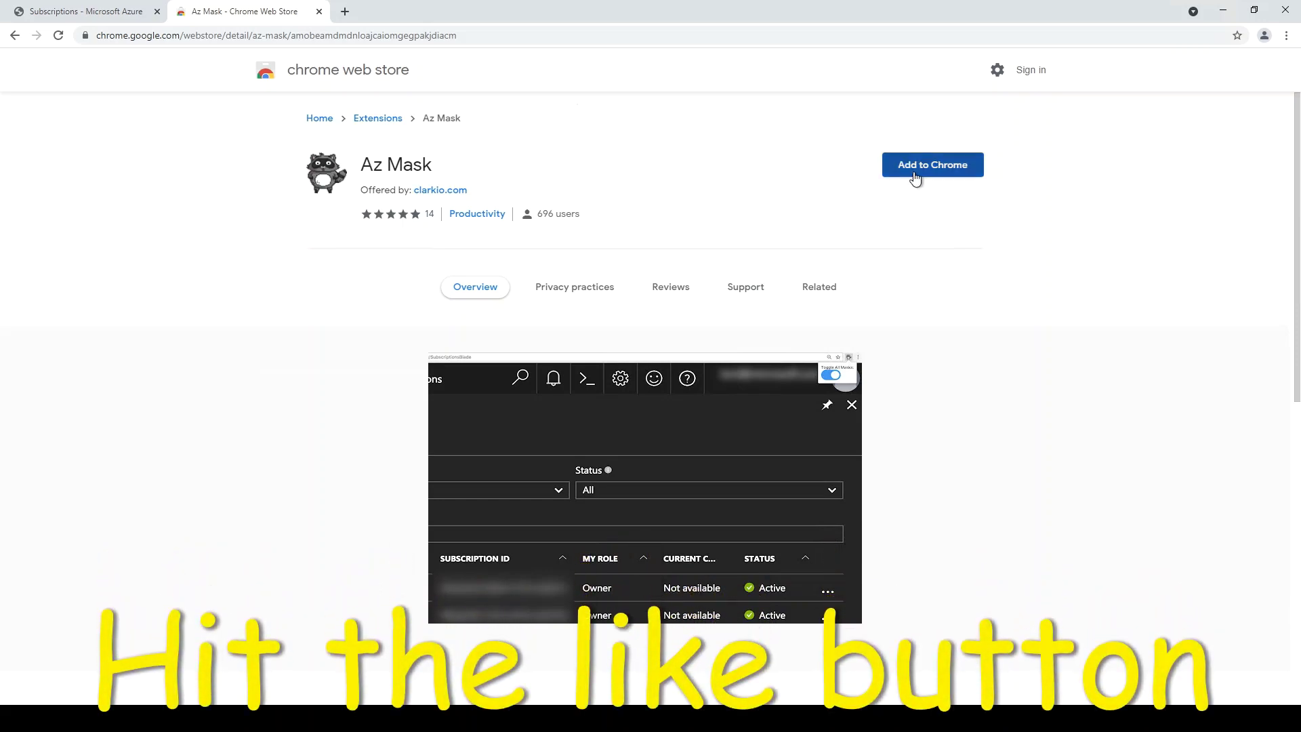
left_click(915, 178)
left_click(676, 168)
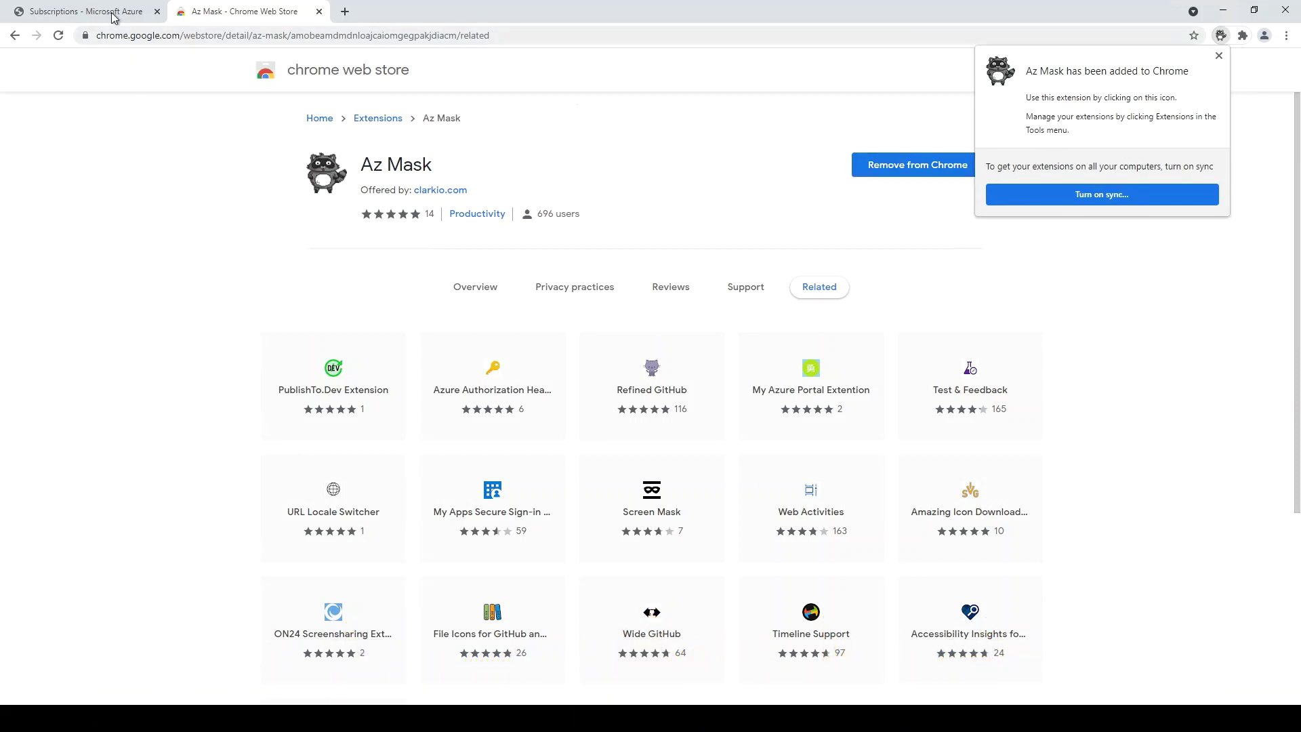
left_click(114, 11)
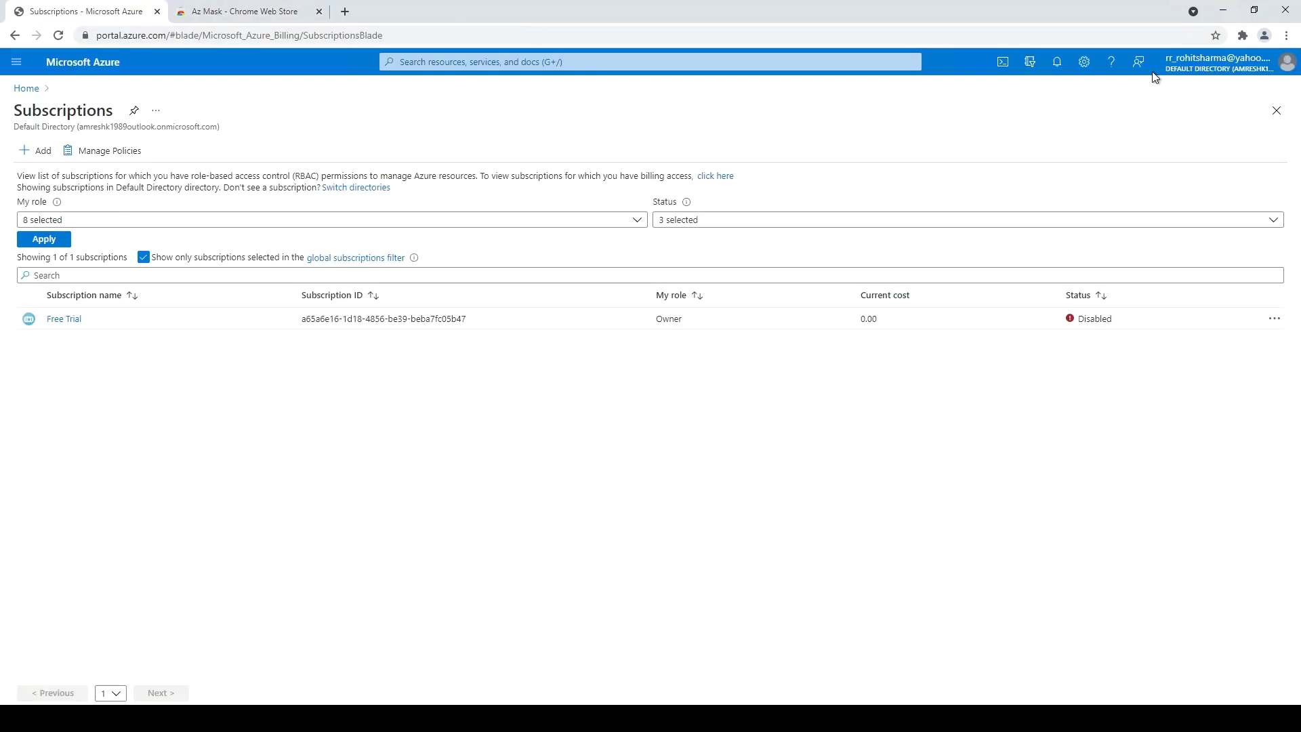
Reload the Subscriptions page so Az Mask blurs the ID and email, then start a new tab
left_click(997, 36)
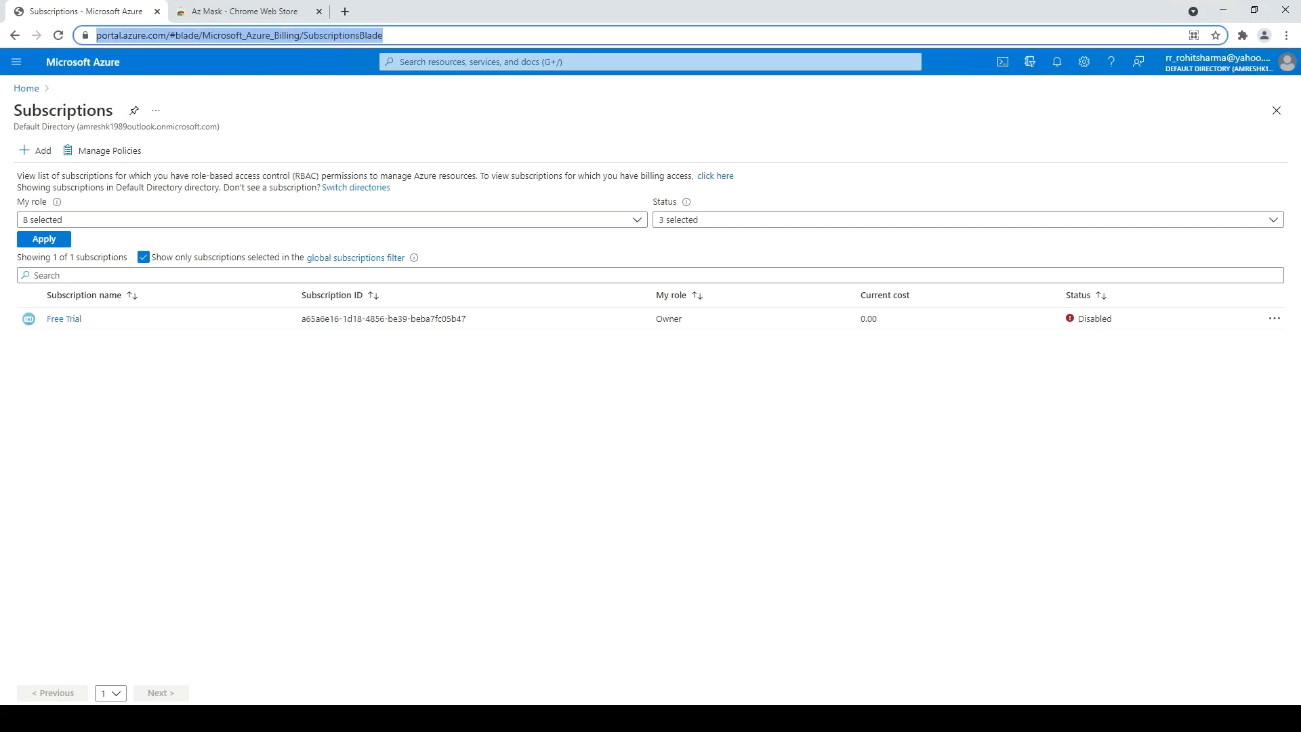
key("Return")
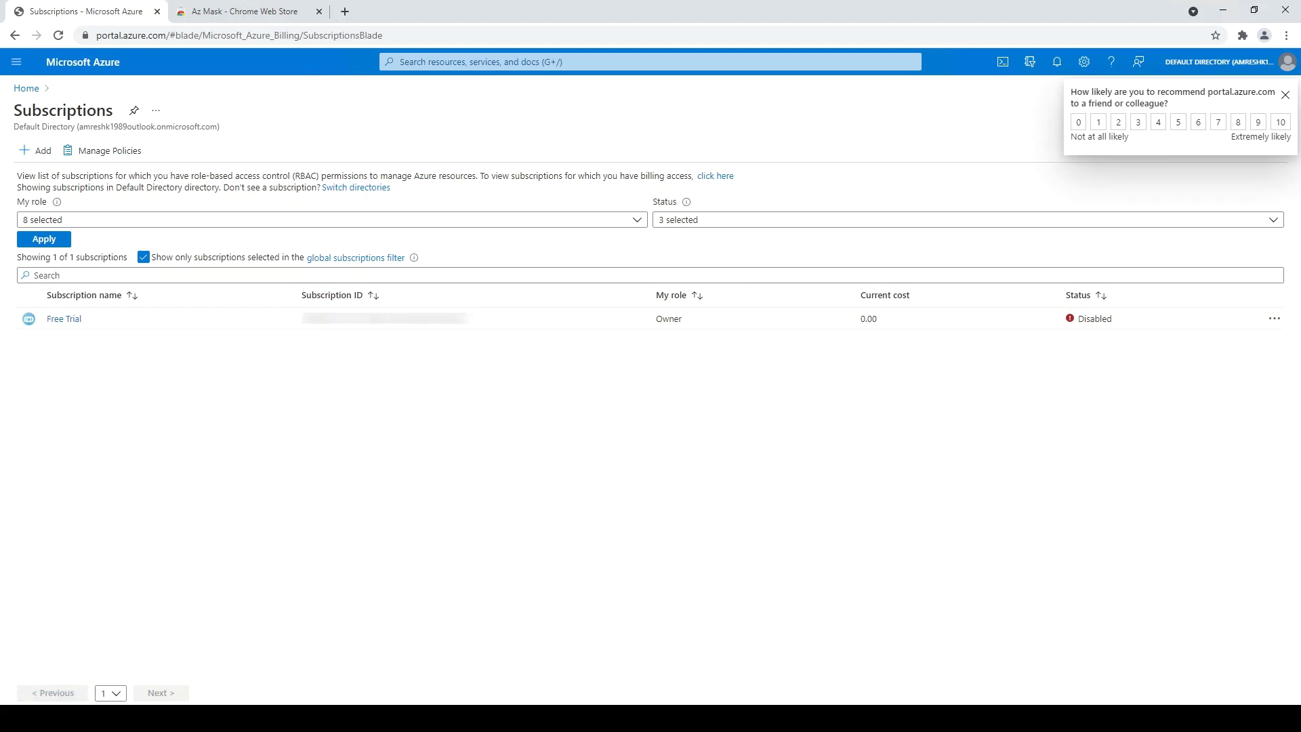
left_click(344, 11)
type("github.com/clarkio/azure-mask")
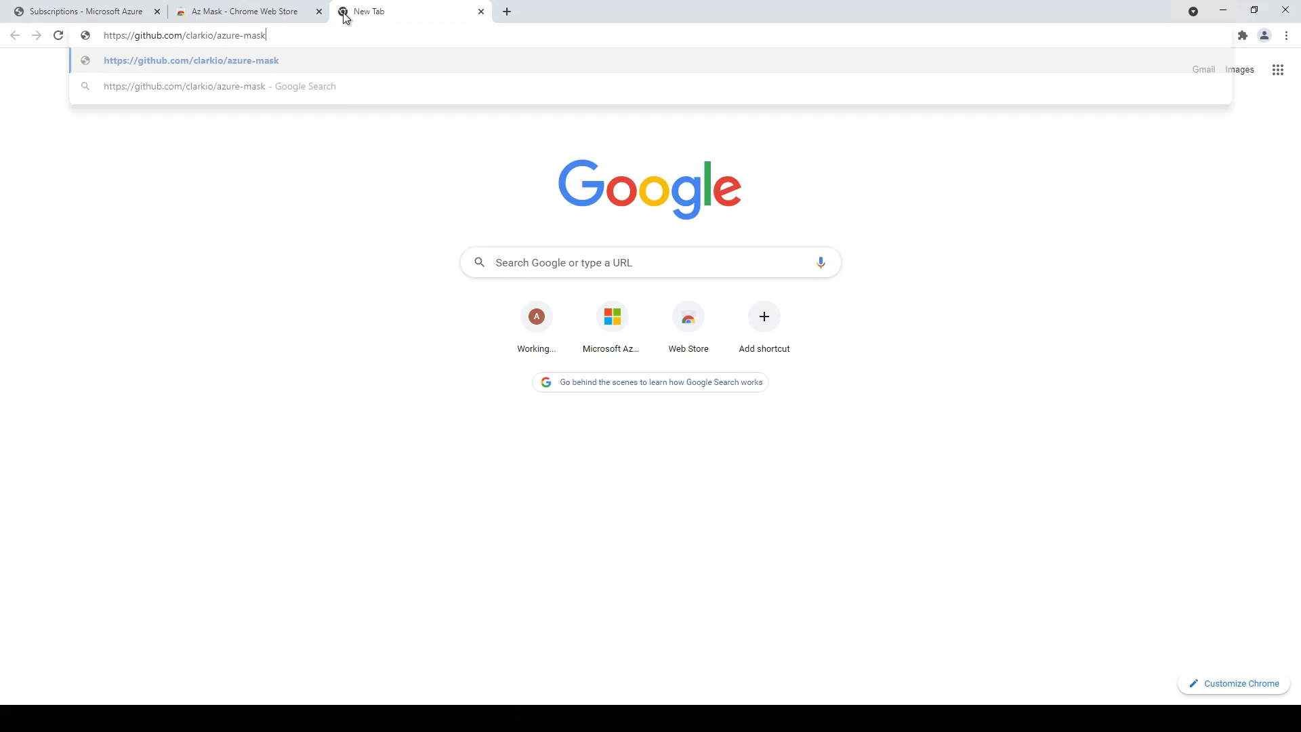
Go to the clarkio/azure-mask GitHub repository to view its README
key("Return")
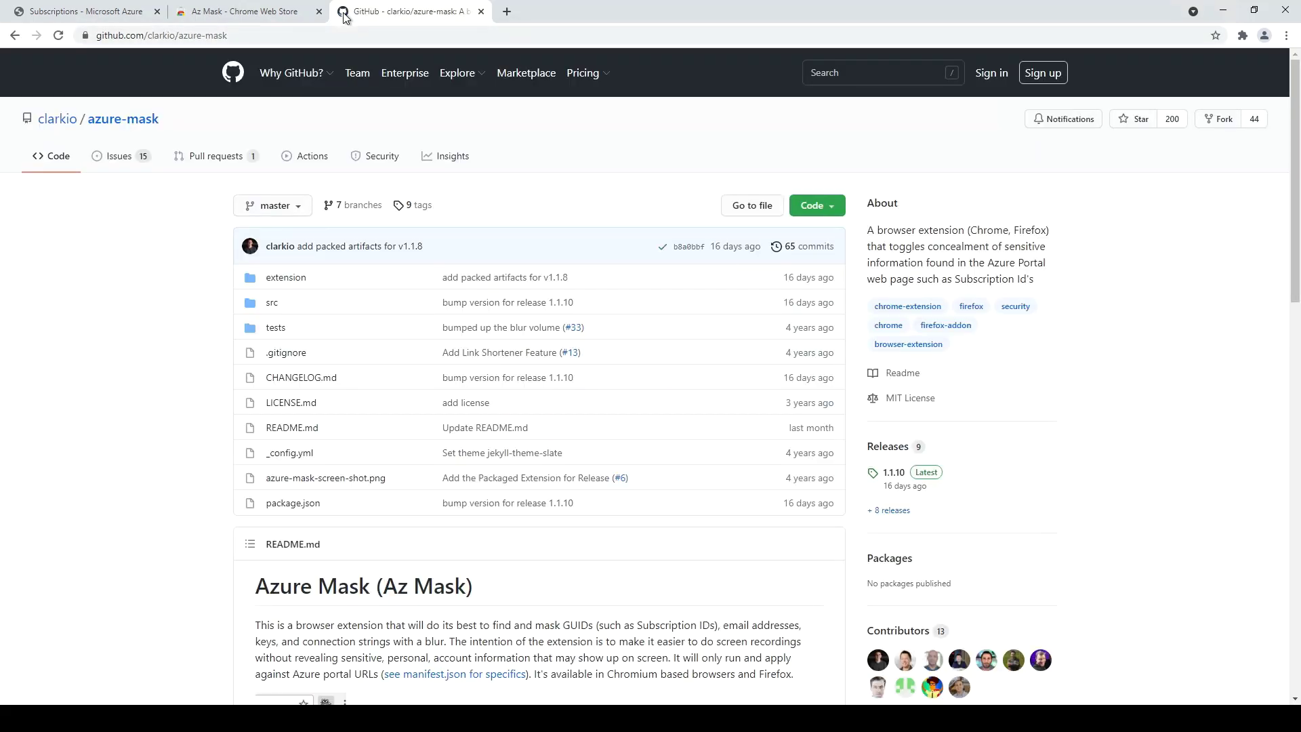
scroll(107, 322, "down", 2)
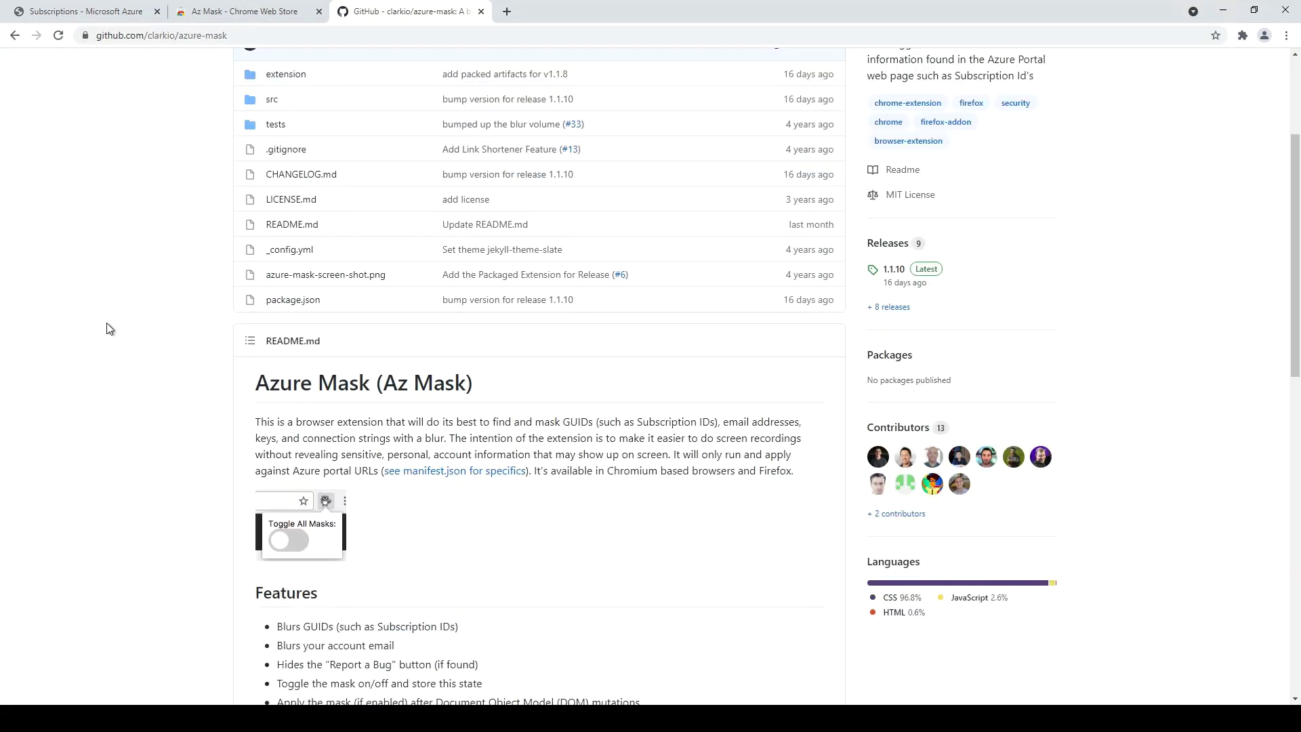